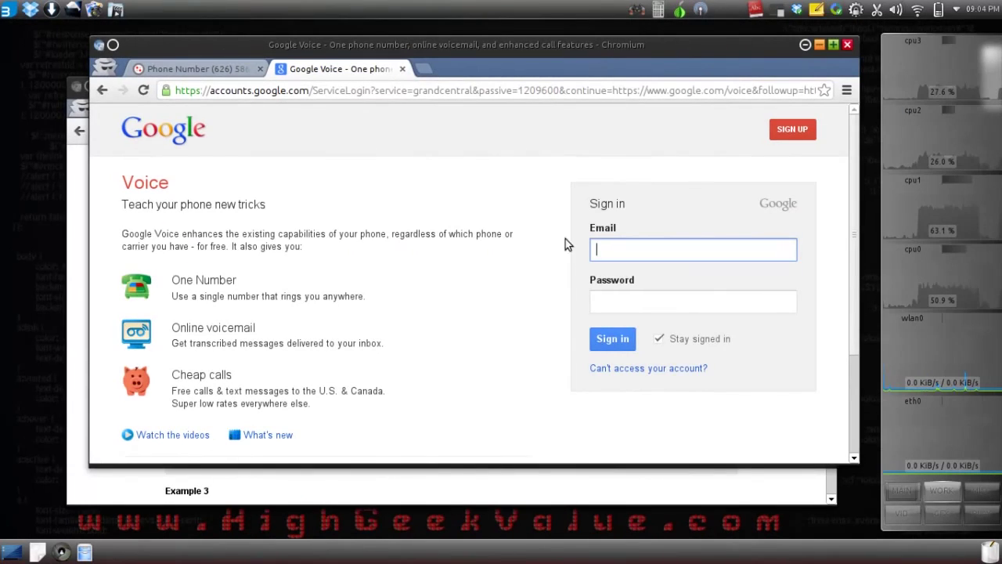
# Leave the Twilio number page for an empty workspace and start a new incognito Chromium window
pyautogui.click(247, 68)
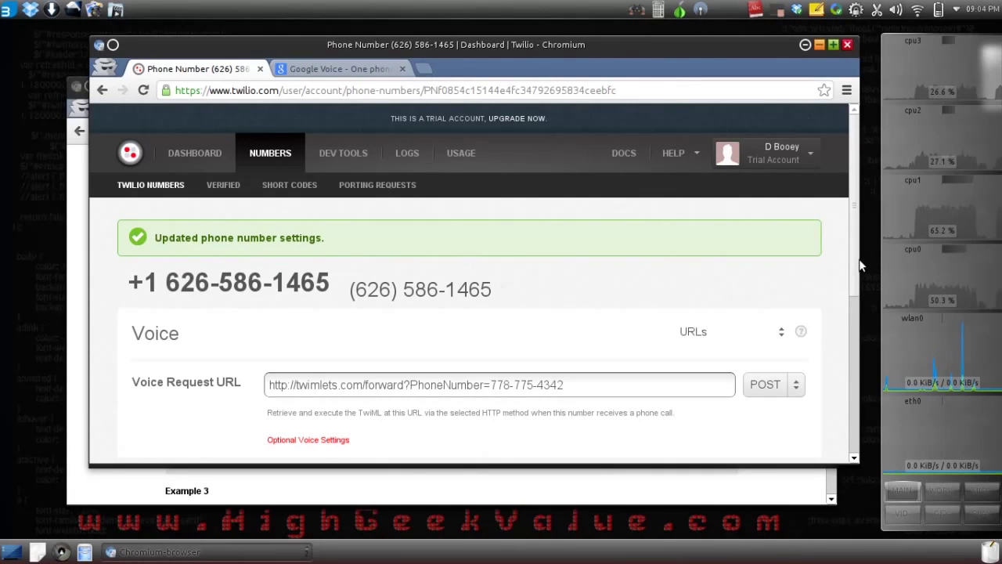
pyautogui.hotkey('ctrl', 'alt', 'Right')
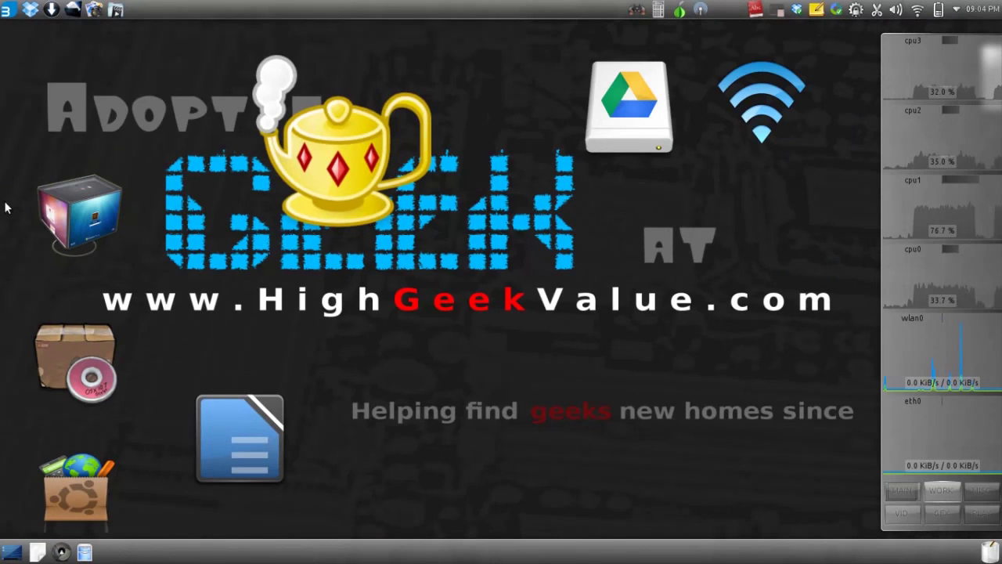
pyautogui.click(62, 553)
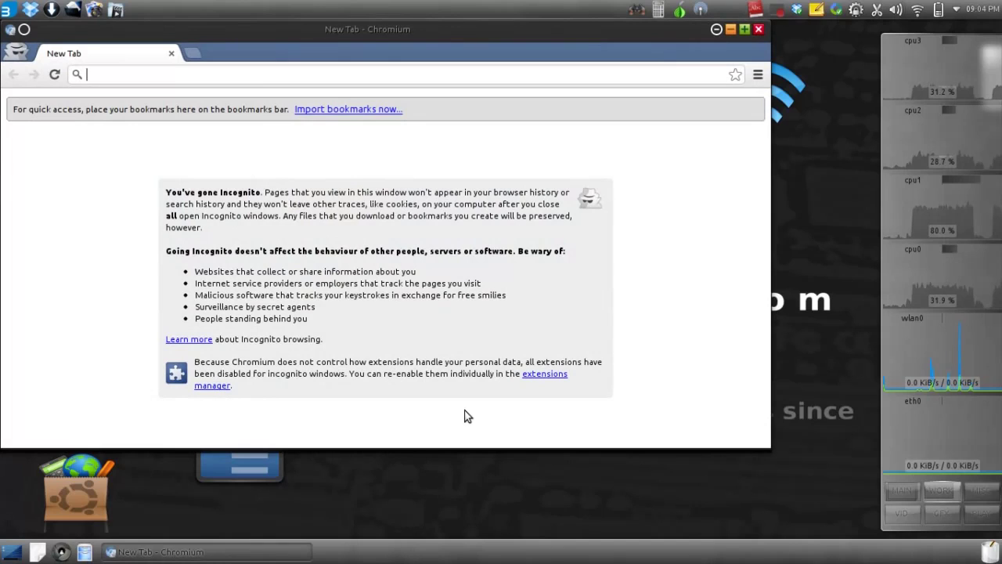
# Search Google for 'tor' and open the 'Tor Project: Anonymity Online' result
pyautogui.write('?')
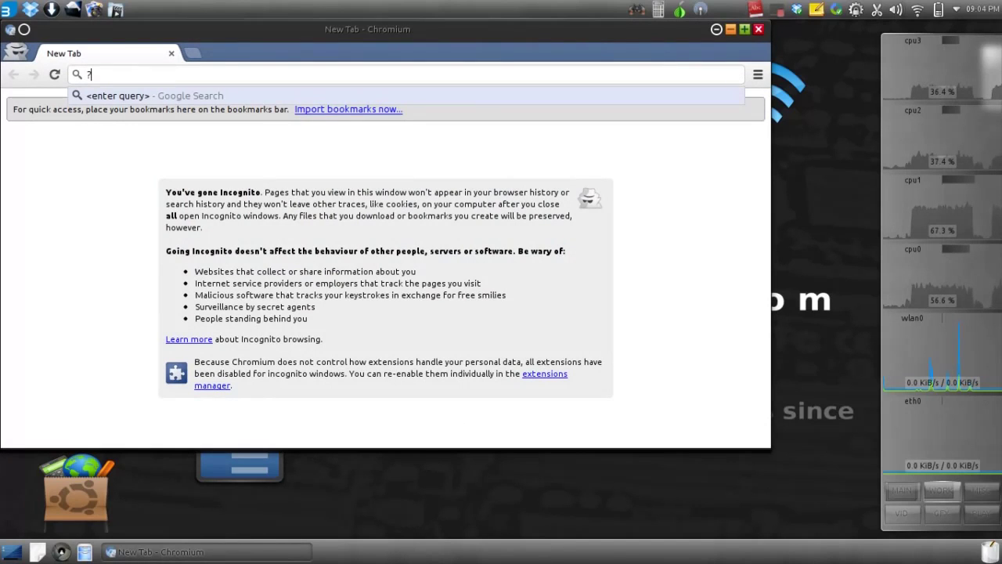
pyautogui.write('tor')
pyautogui.press('Return')
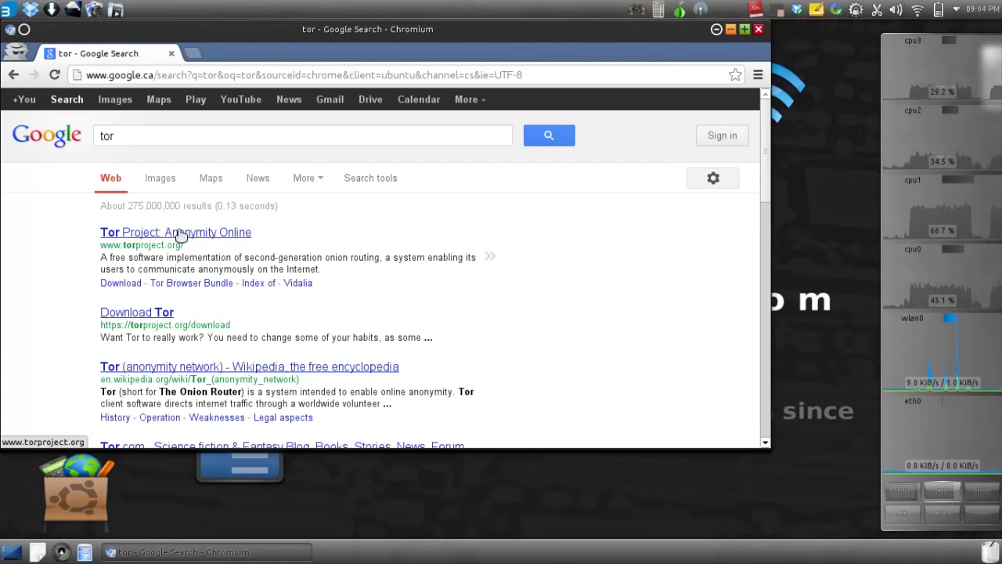
pyautogui.click(233, 240)
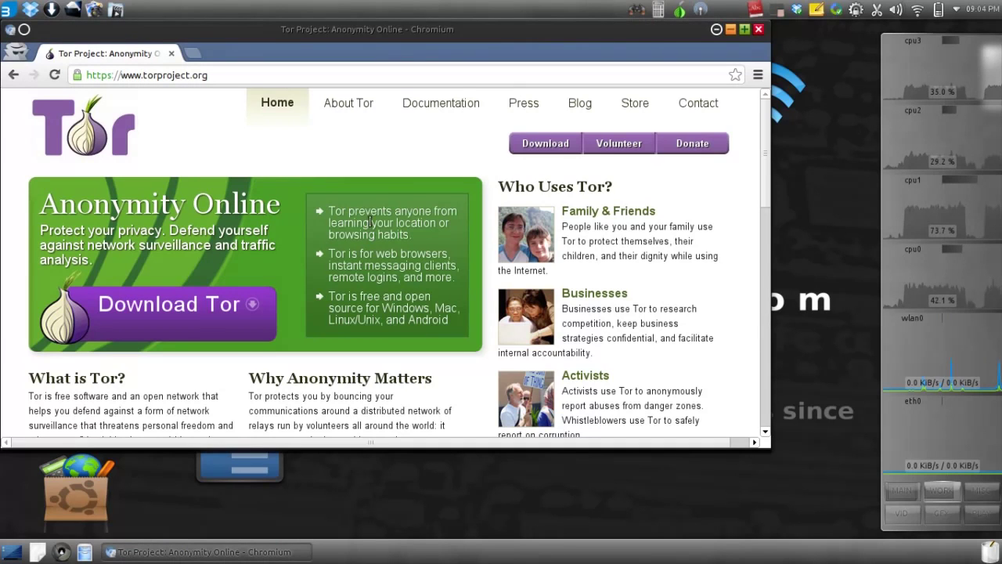
pyautogui.scroll(-2, 428, 134)
pyautogui.scroll(2, 587, 159)
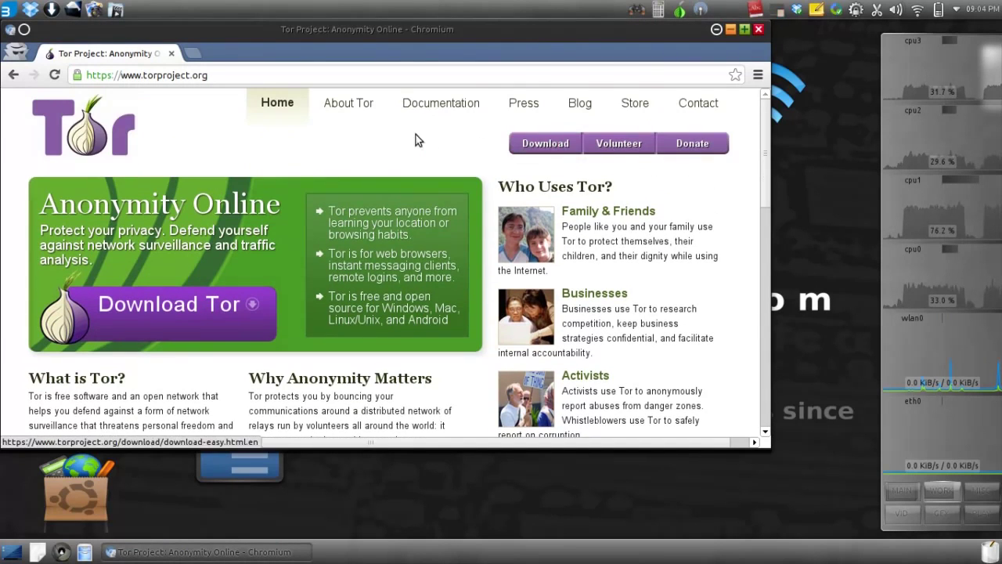
# Download the 64-bit GNU/Linux Tor Browser Bundle from the torproject.org download page
pyautogui.click(565, 145)
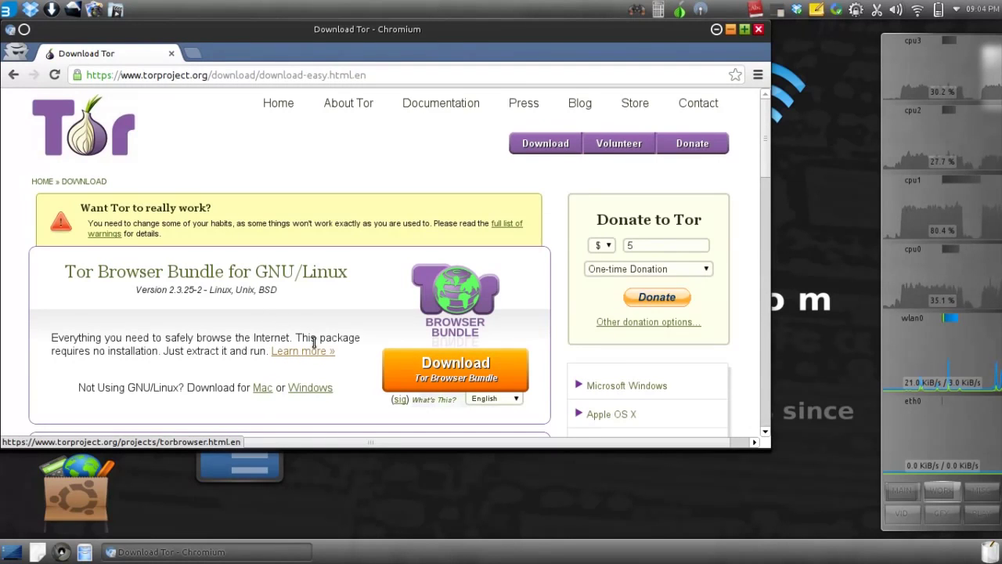
pyautogui.scroll(-1, 369, 353)
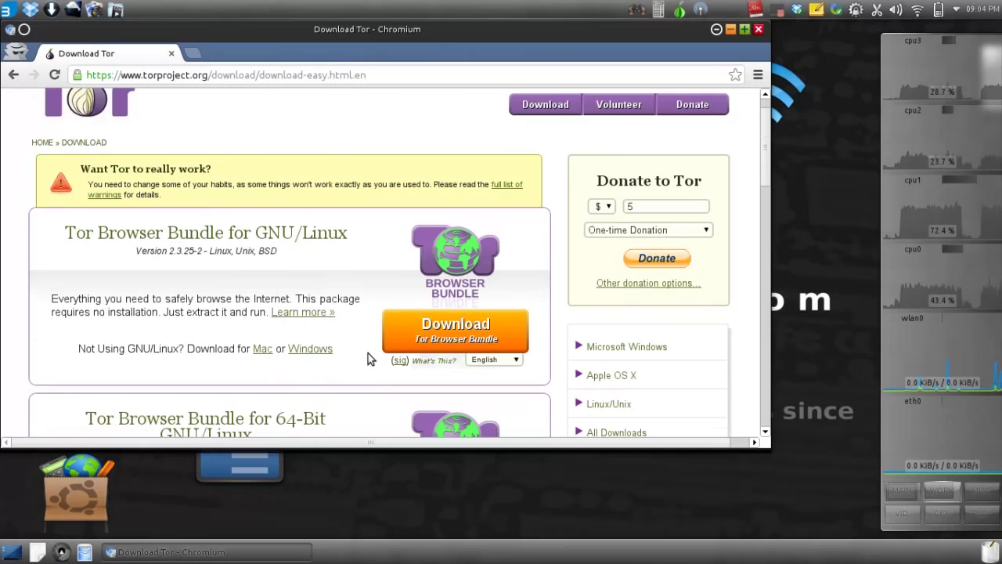
pyautogui.scroll(-4, 355, 309)
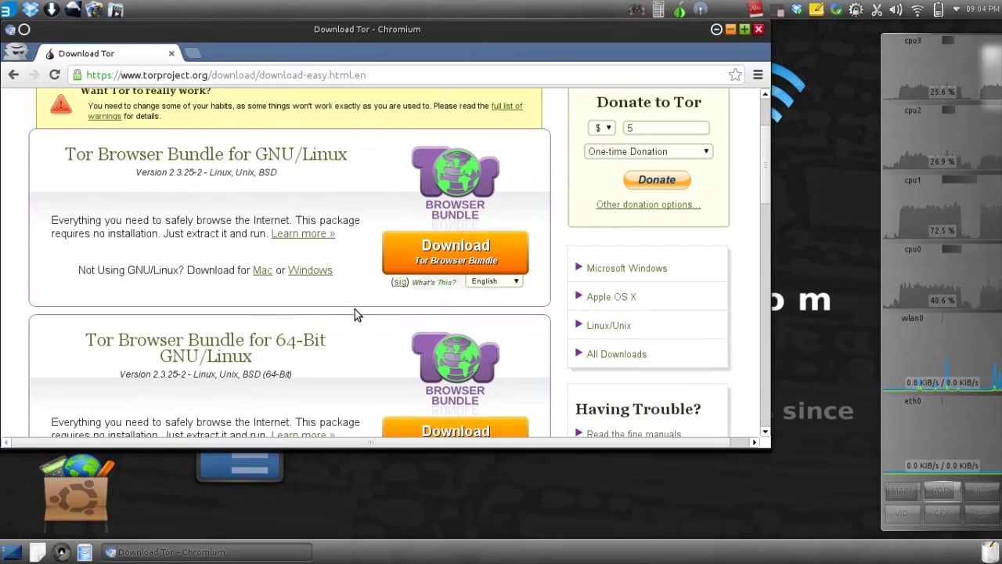
pyautogui.click(458, 366)
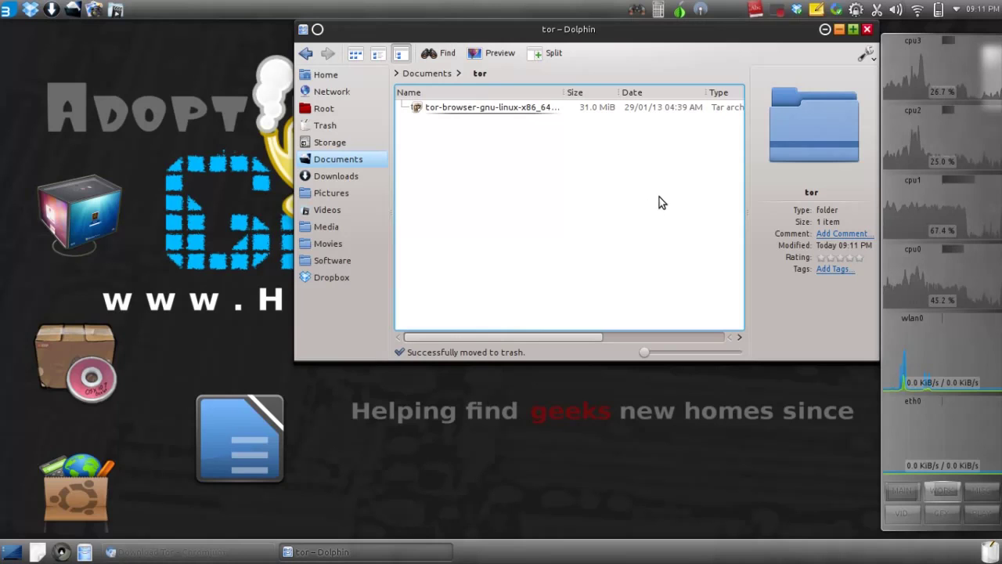
# Extract the Tor Browser tar.gz archive into its own autodetected subfolder
pyautogui.rightClick(515, 108)
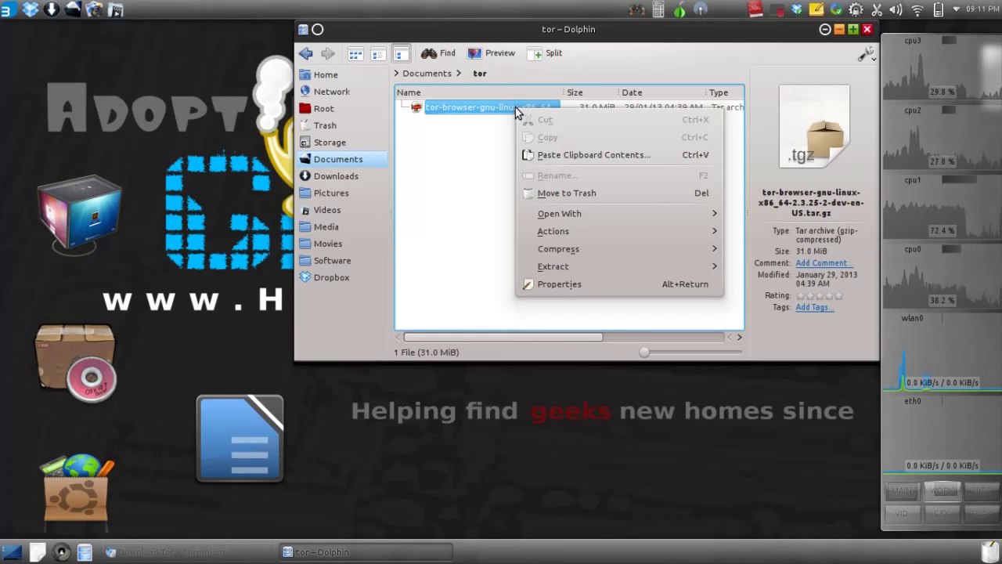
pyautogui.moveTo(657, 267)
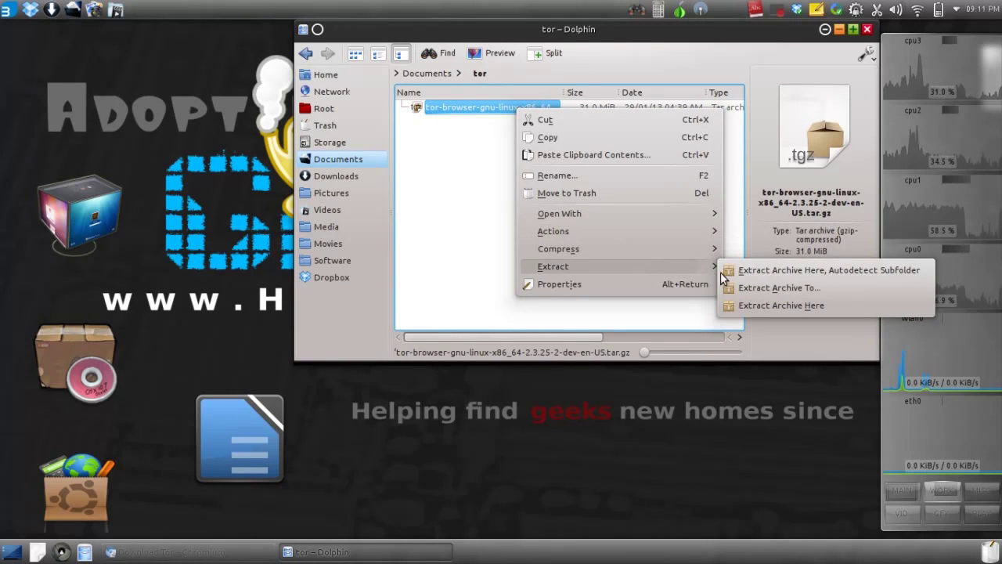
pyautogui.click(754, 271)
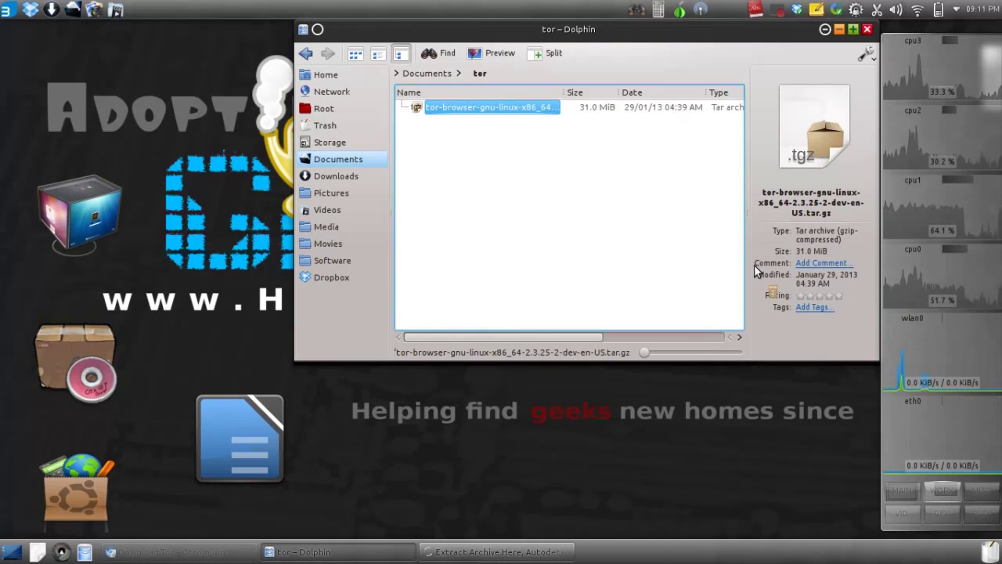
# Open tor-browser_en-US/Data/Tor/torrc in KWrite
pyautogui.doubleClick(481, 110)
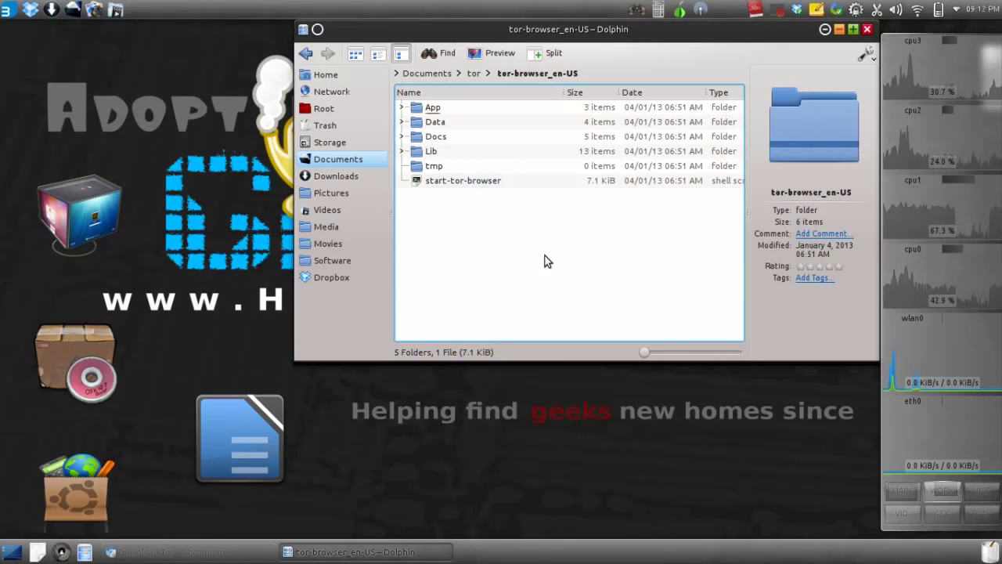
pyautogui.click(437, 122)
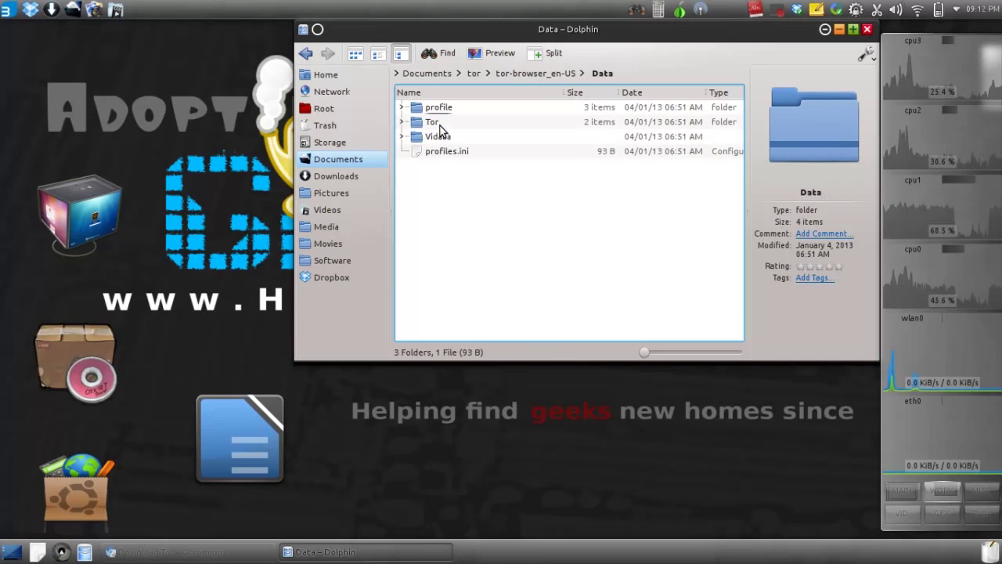
pyautogui.click(432, 123)
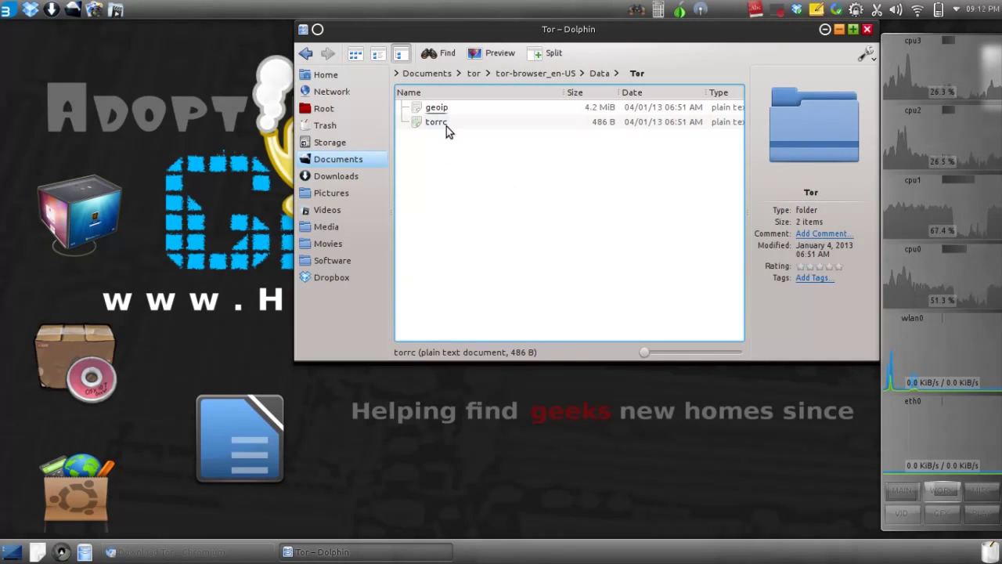
pyautogui.moveTo(438, 129)
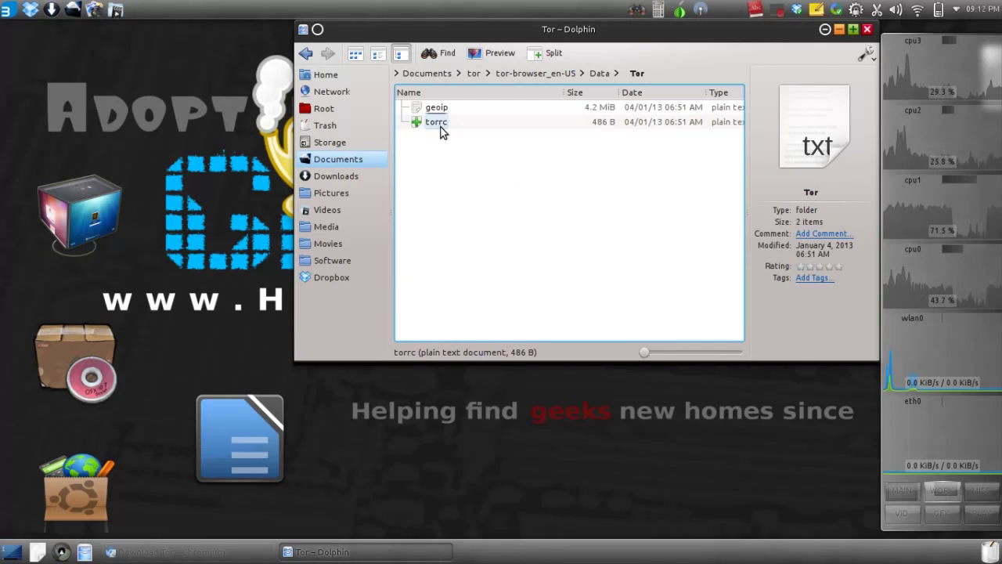
pyautogui.rightClick(440, 132)
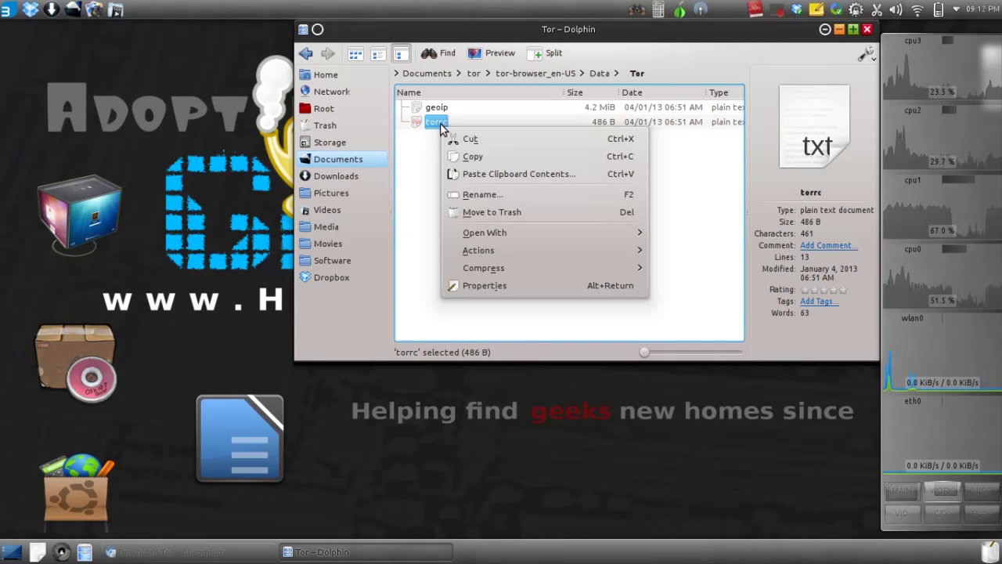
pyautogui.moveTo(539, 233)
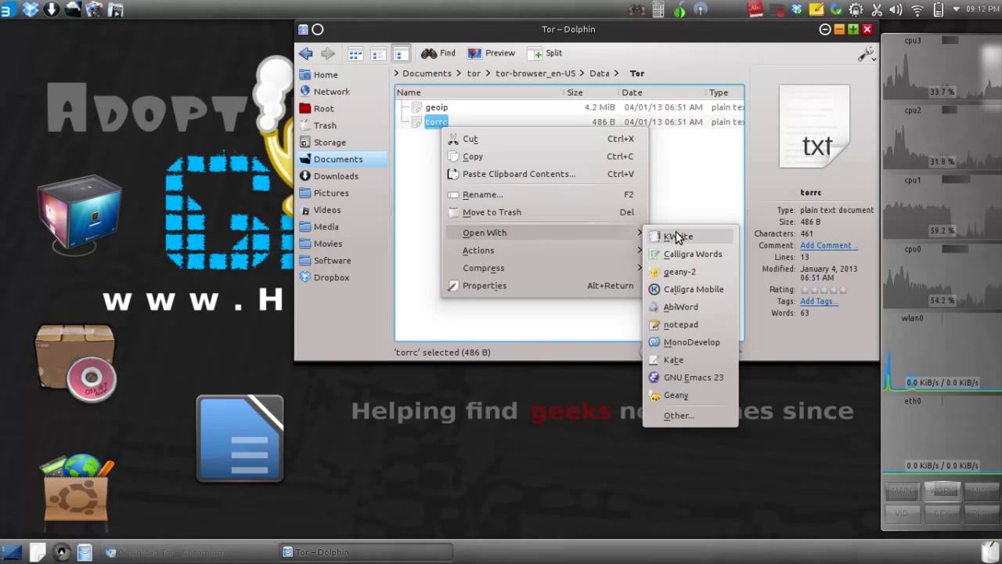
pyautogui.click(677, 235)
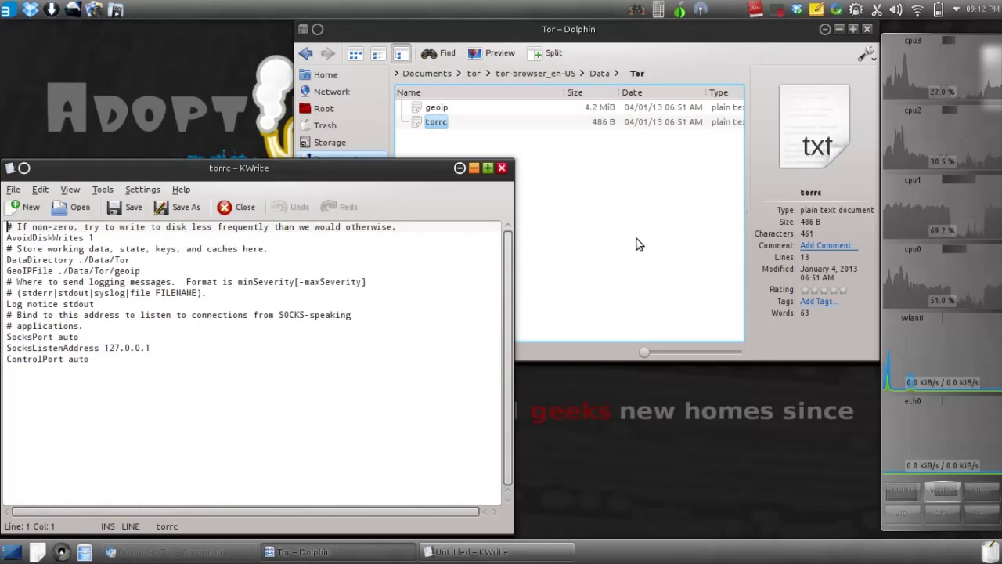
# Append 'ExitNodes {us}' and 'StrictExitNodes 1' to the end of torrc and save it
pyautogui.click(177, 382)
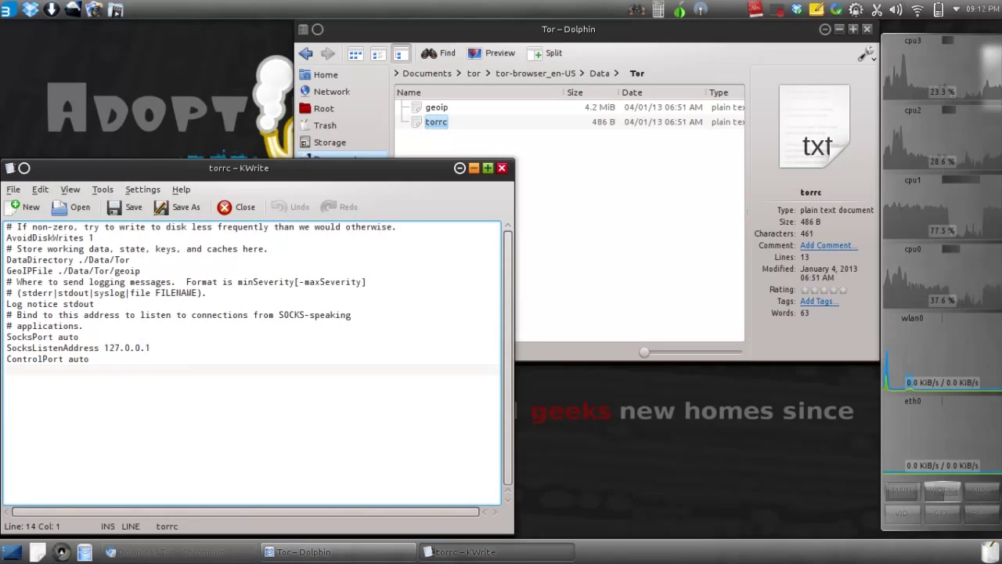
pyautogui.write('ExitNode')
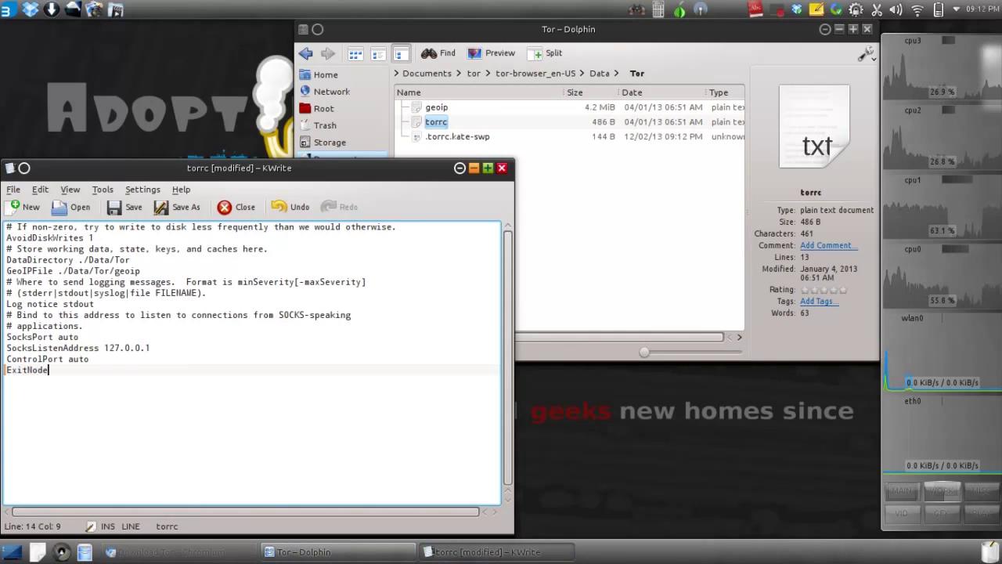
pyautogui.write('s {us')
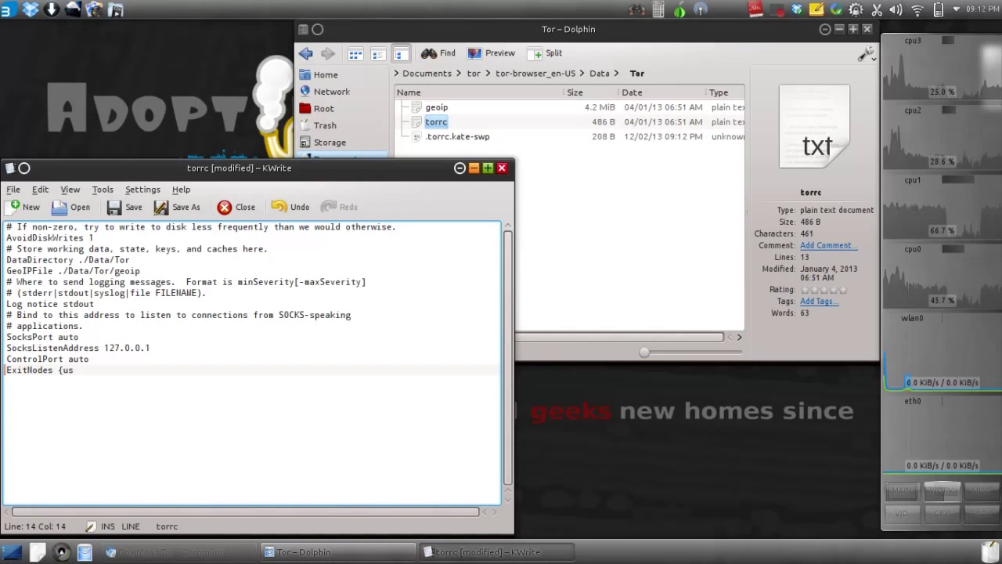
pyautogui.write('}')
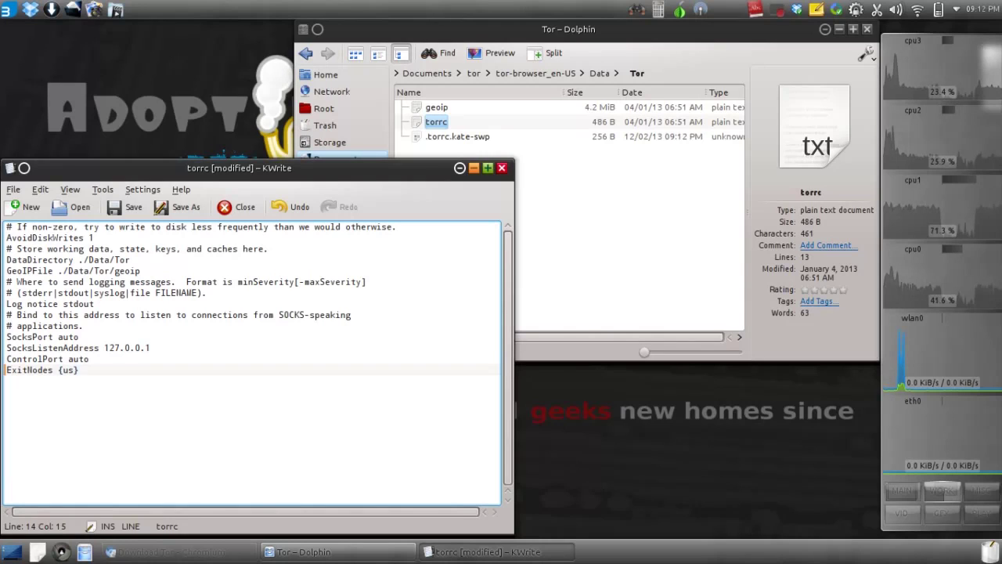
pyautogui.press('Return')
pyautogui.write('Str')
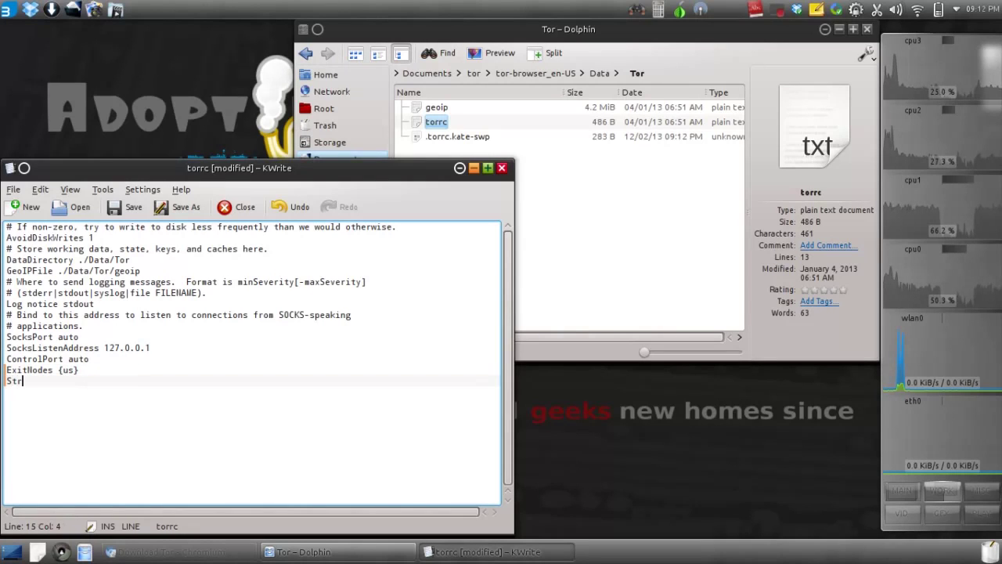
pyautogui.write('ictExit')
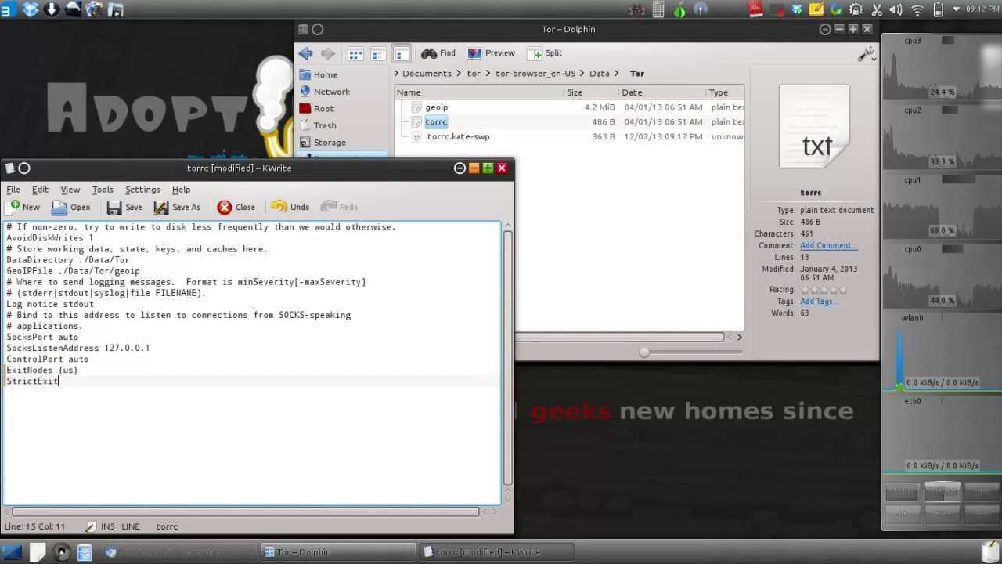
pyautogui.write('Nodes')
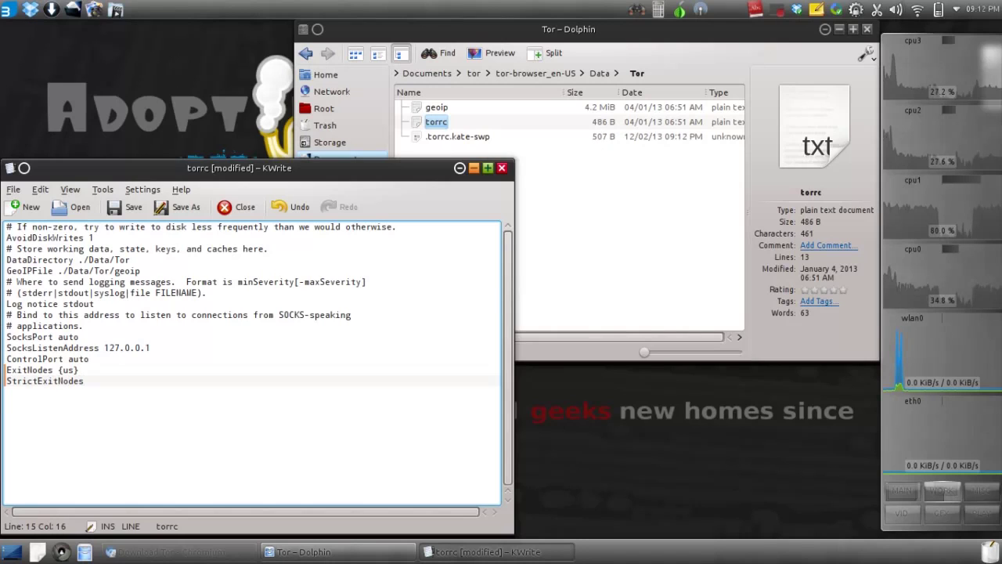
pyautogui.write(' 1')
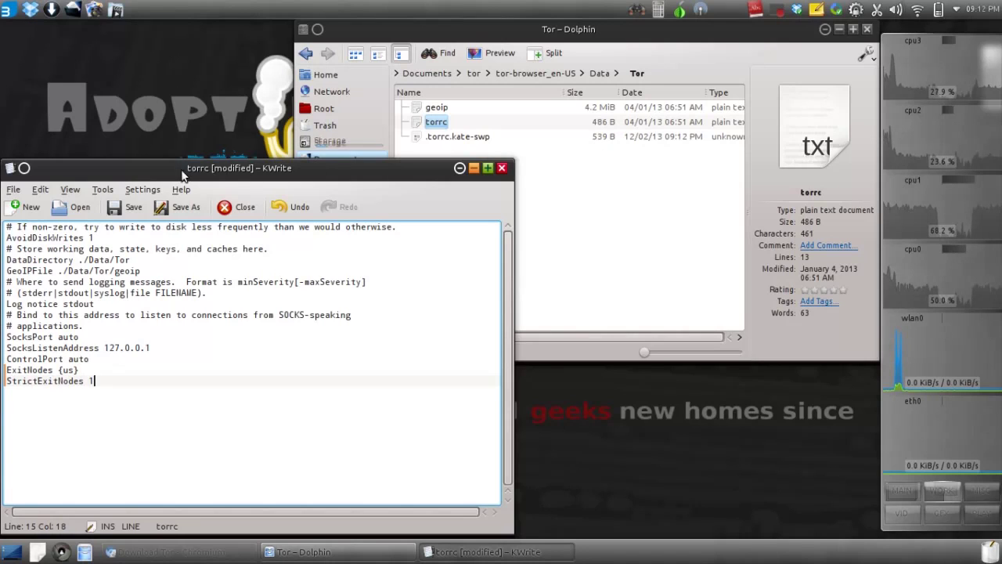
pyautogui.click(130, 208)
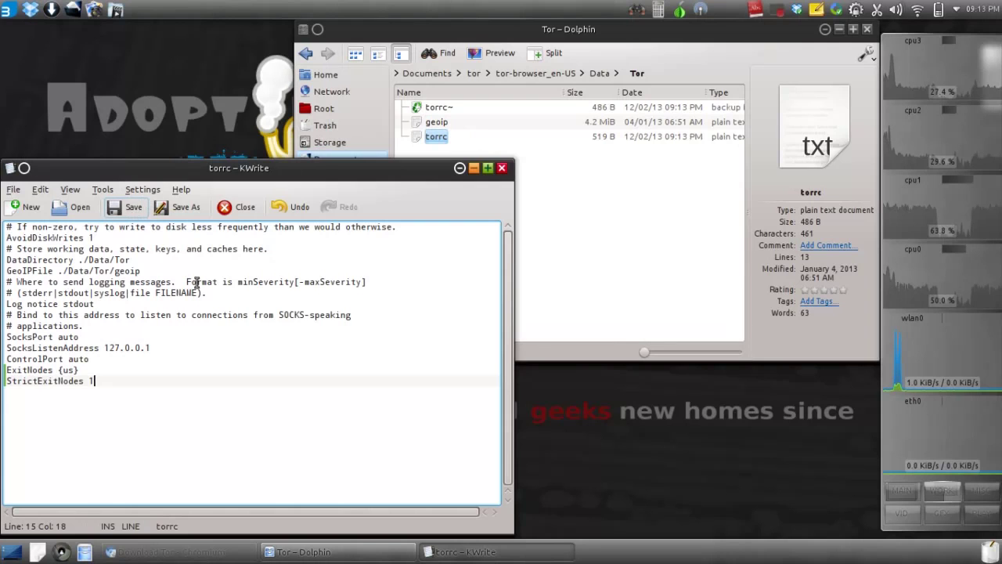
# Close KWrite and run start-tor-browser from the tor-browser_en-US folder
pyautogui.click(502, 169)
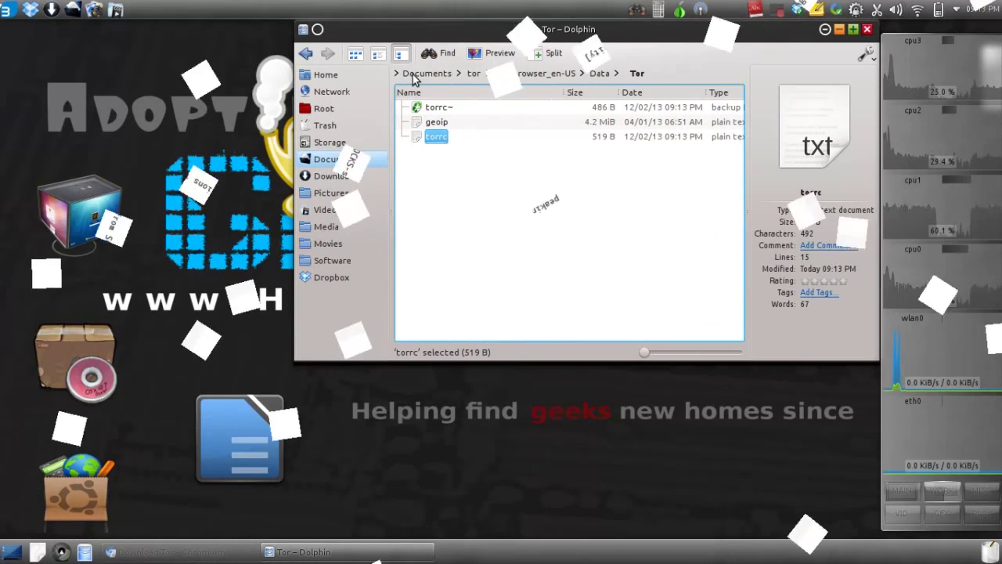
pyautogui.click(528, 75)
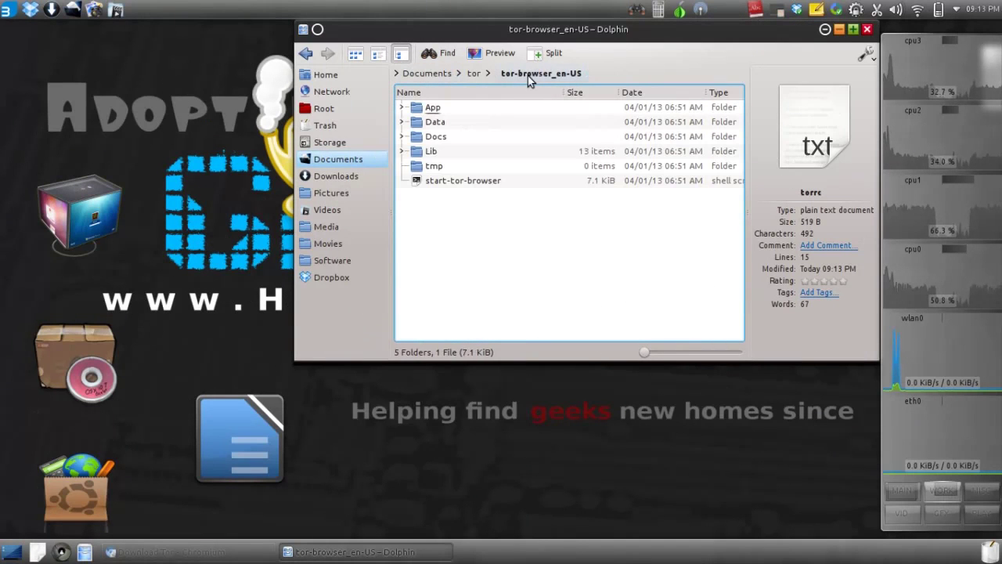
pyautogui.click(454, 182)
pyautogui.doubleClick(454, 182)
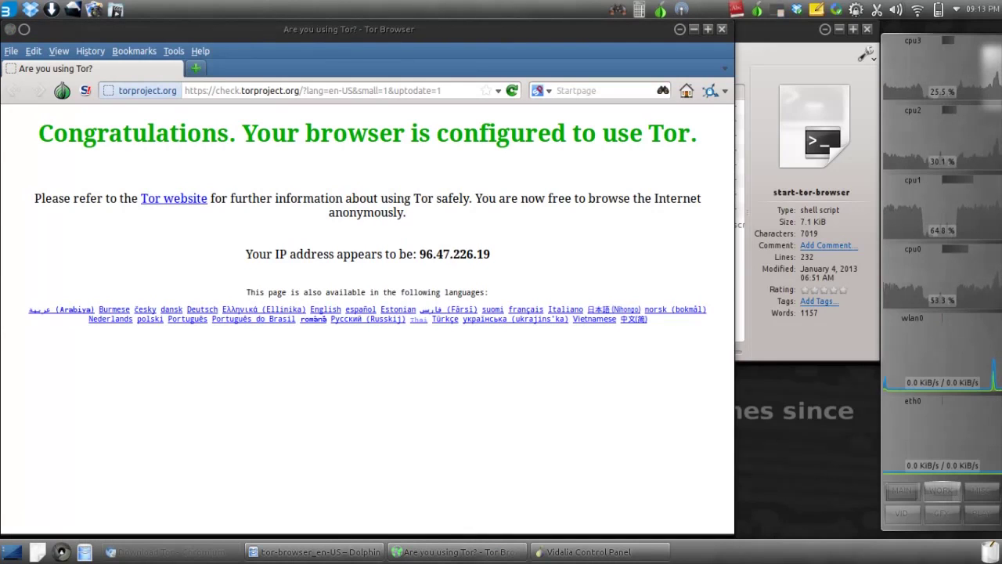
# Load ip2location.com and confirm exit IP 96.47.226.19 is in San Francisco, California, US
pyautogui.hotkey('ctrl', 'l')
pyautogui.write('ip')
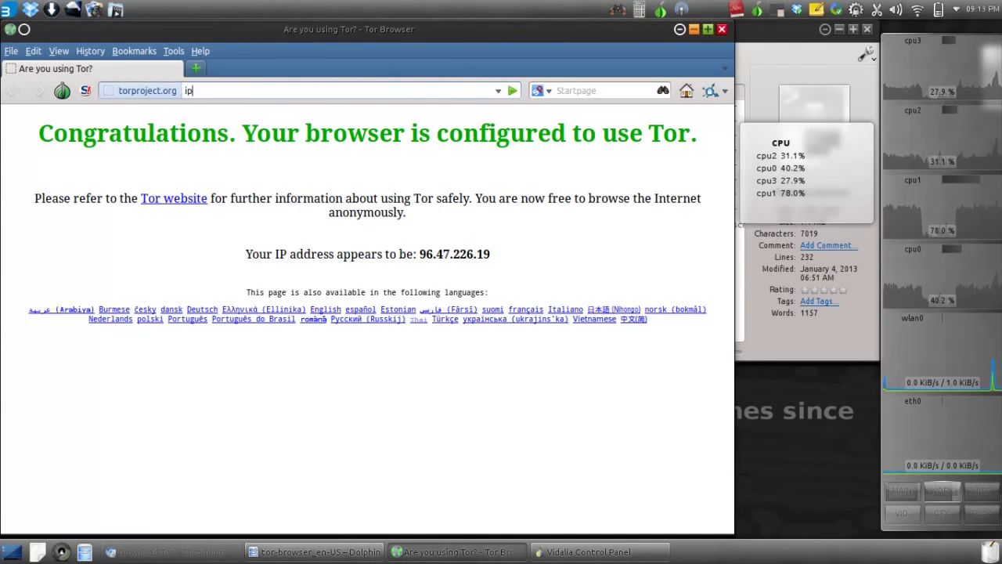
pyautogui.write('2location.')
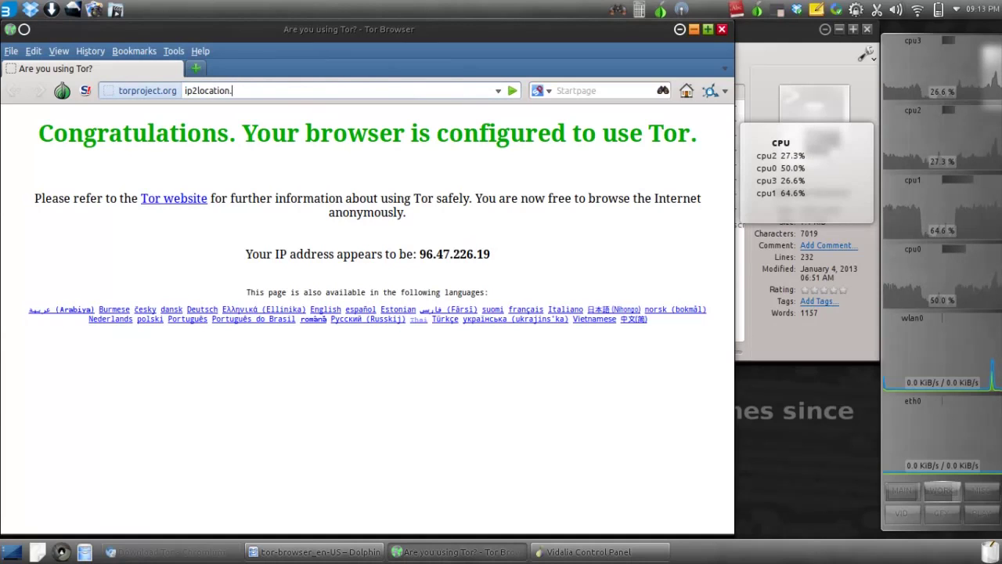
pyautogui.write('com')
pyautogui.press('Return')
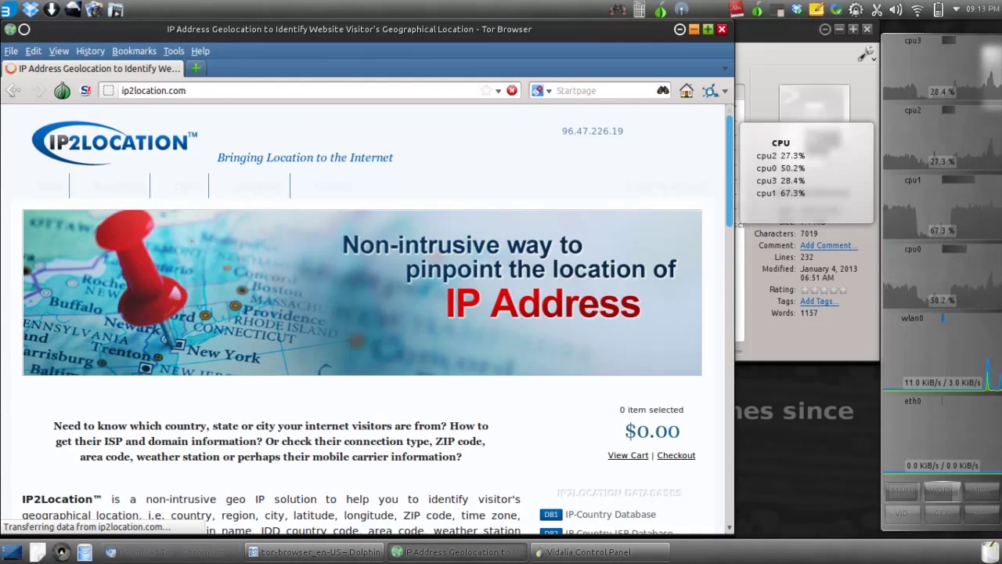
pyautogui.scroll(-2, 610, 288)
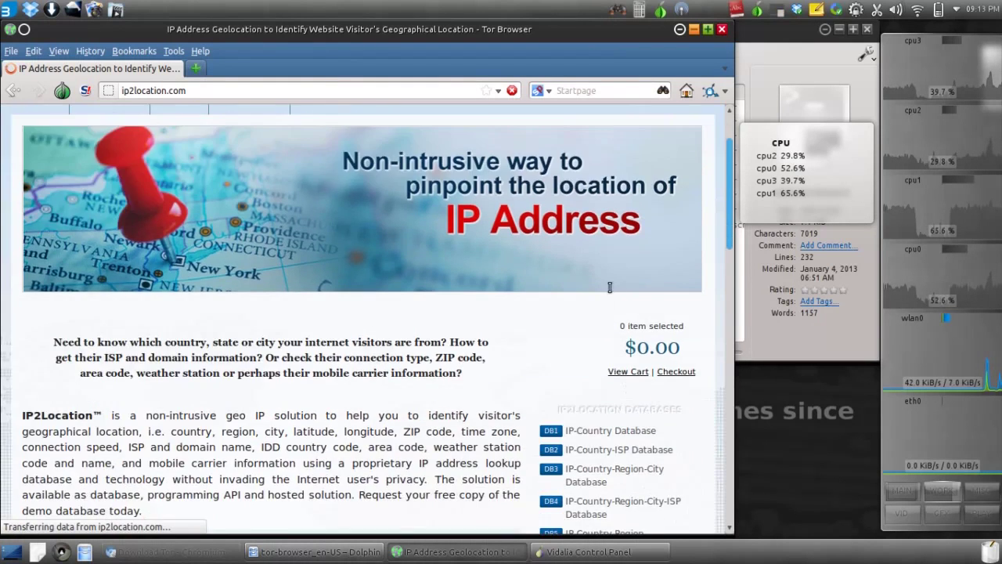
pyautogui.scroll(-8, 610, 288)
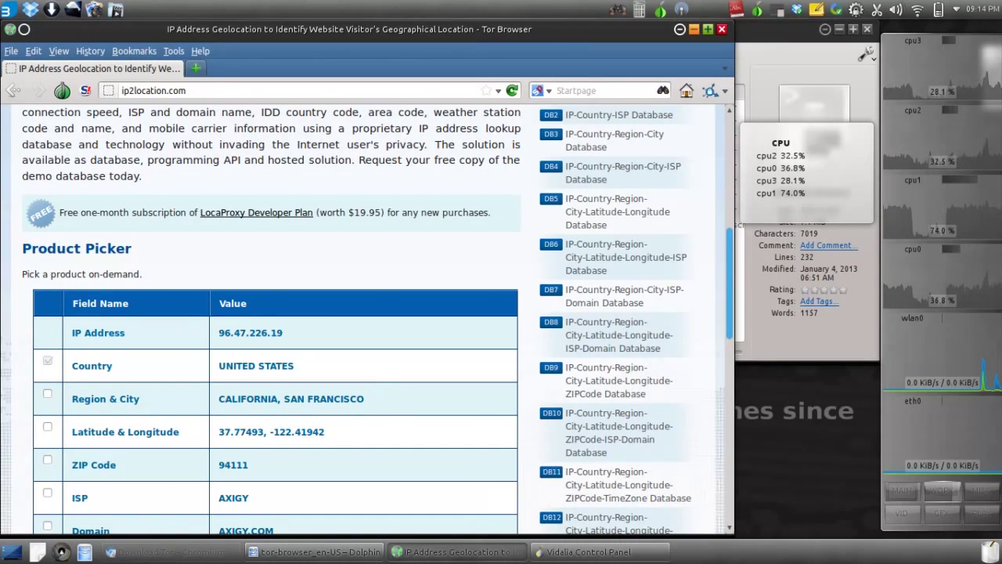
# Navigate Tor Browser to voice.google.com
pyautogui.hotkey('ctrl', 'l')
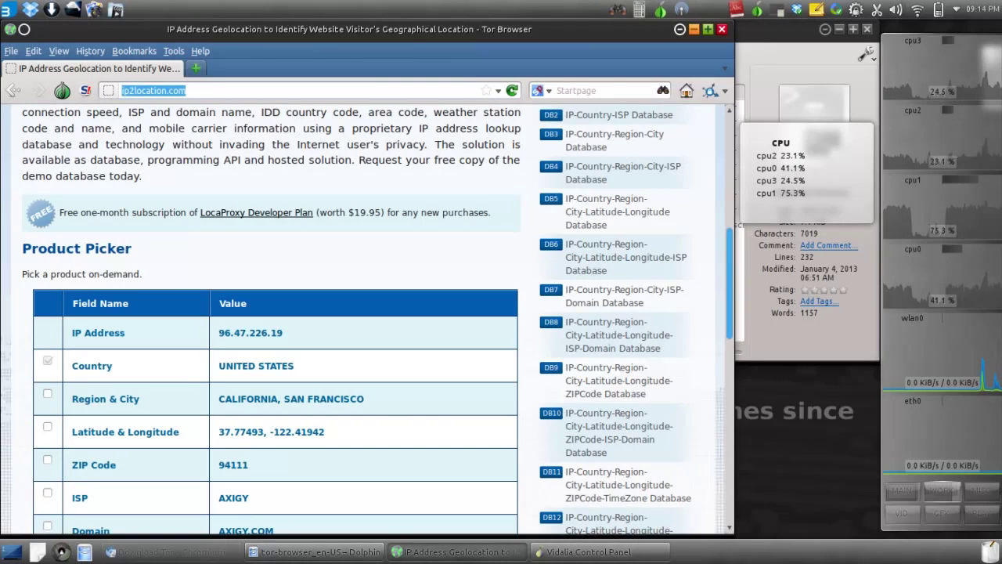
pyautogui.write('v')
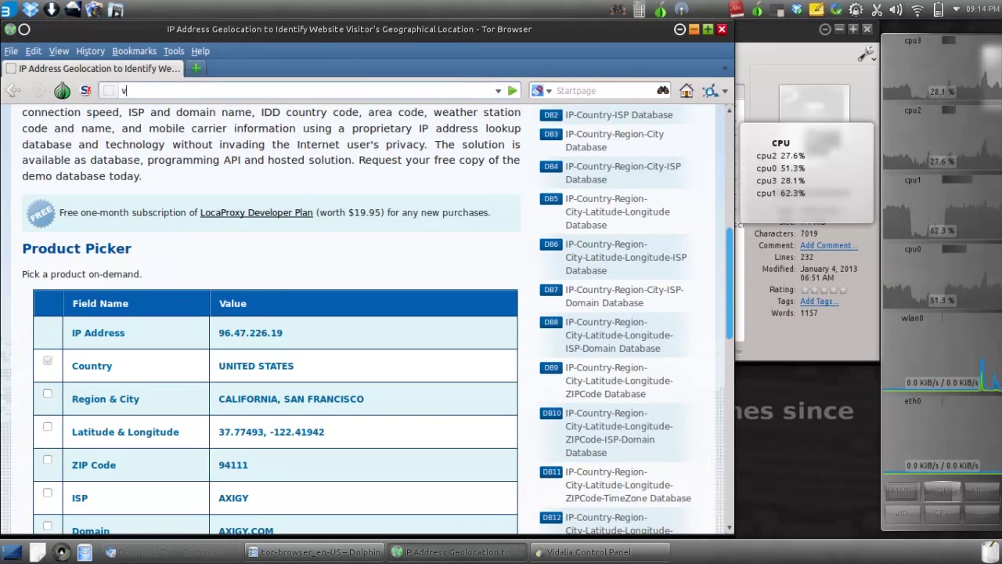
pyautogui.write('oice.google.com')
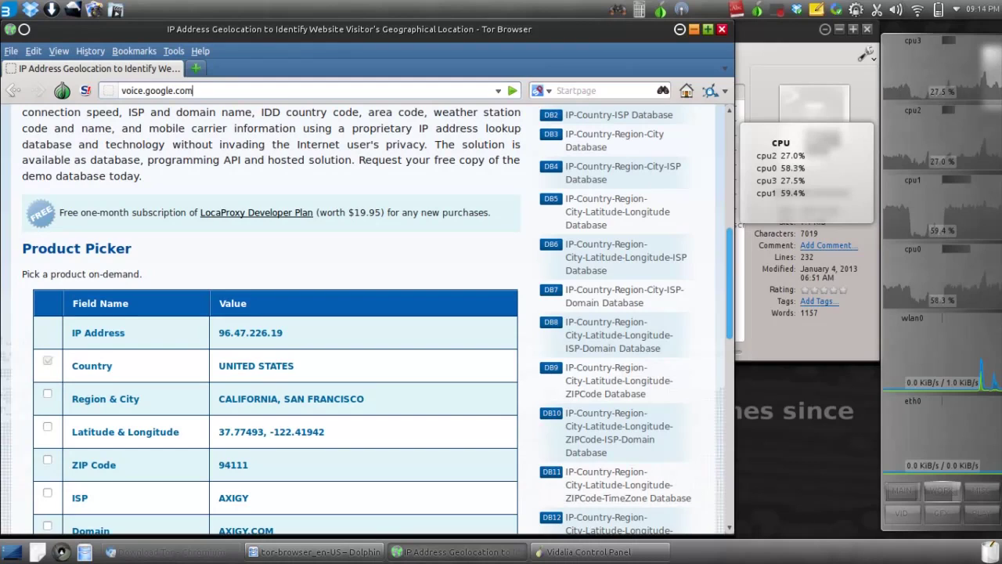
pyautogui.press('Return')
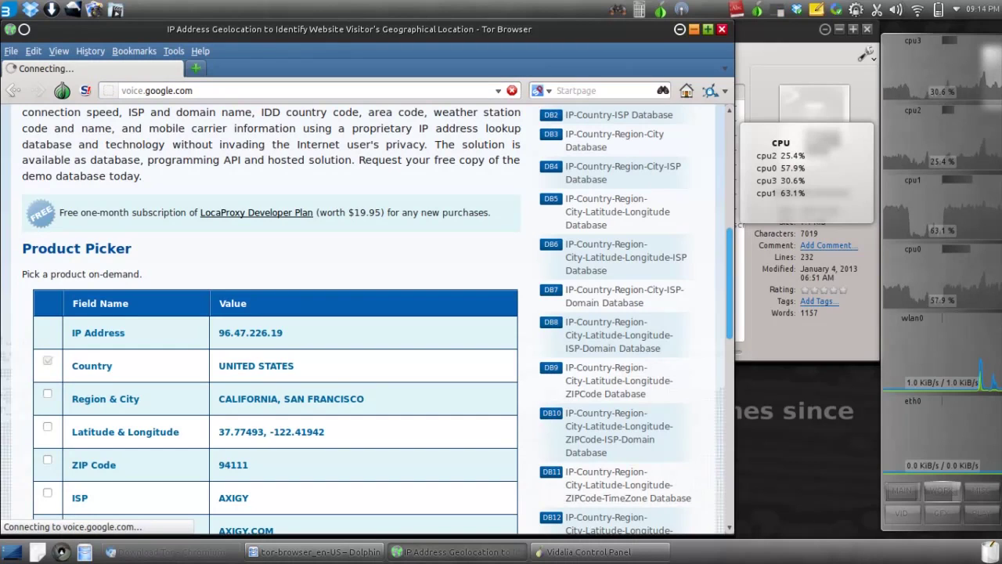